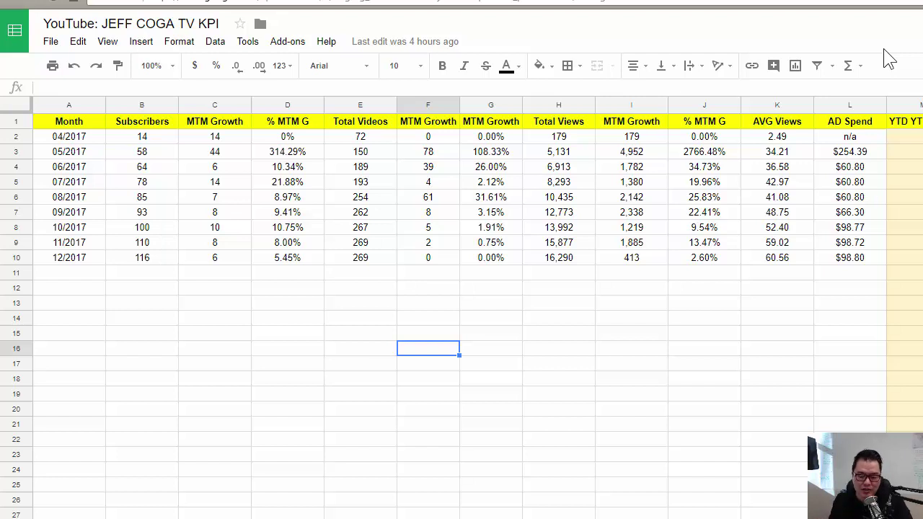
# - Check the AD Spend column and October's subscriber growth formula, then open Video Manager's uploaded videos
pyautogui.click(851, 105)
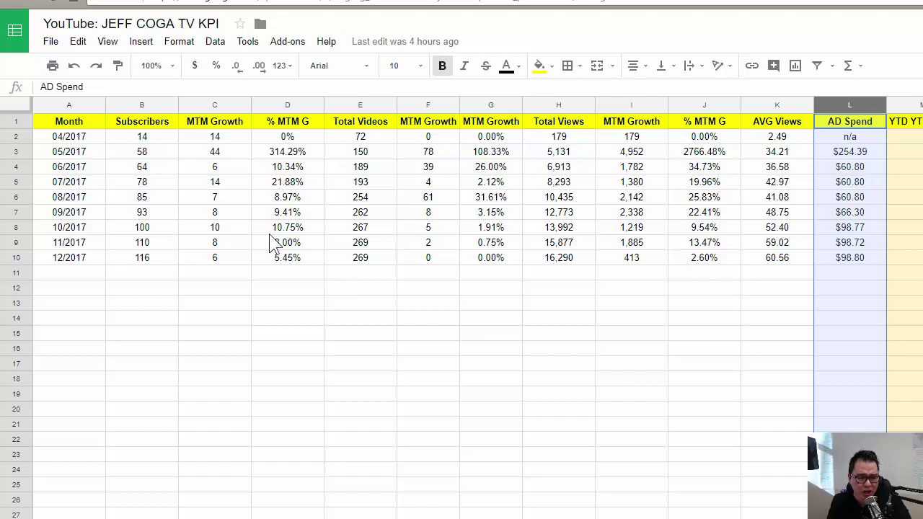
pyautogui.click(288, 232)
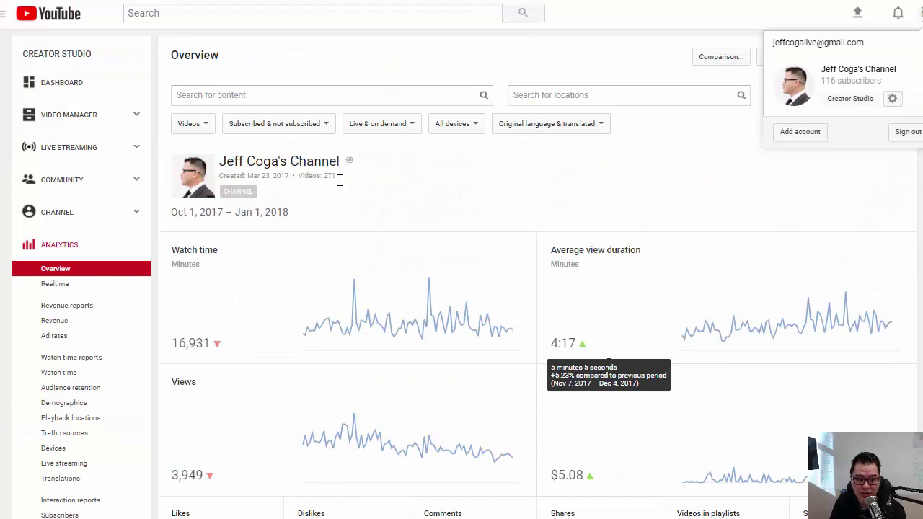
pyautogui.scroll(-6, 375, 179)
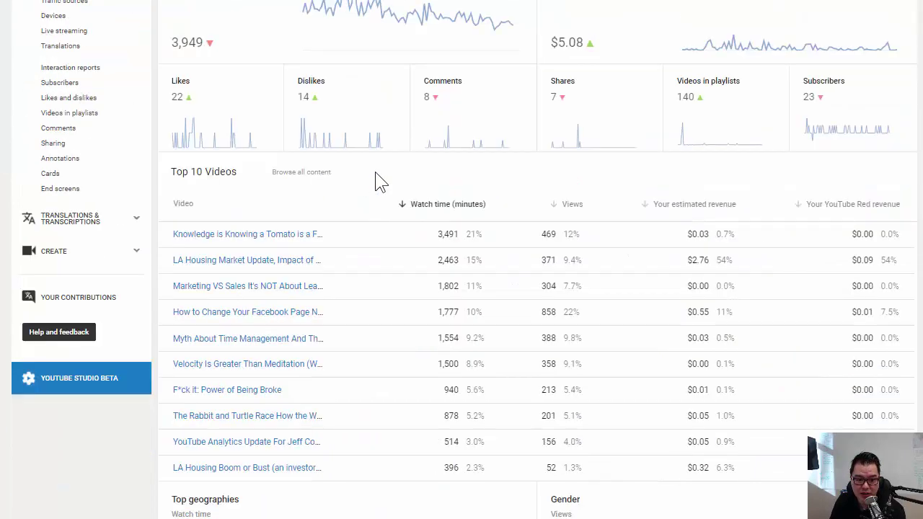
pyautogui.scroll(-3, 375, 181)
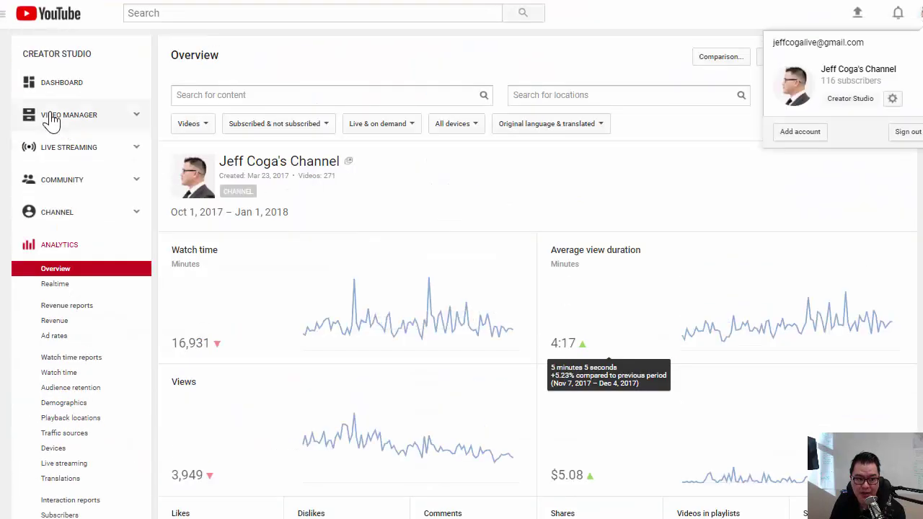
pyautogui.click(51, 121)
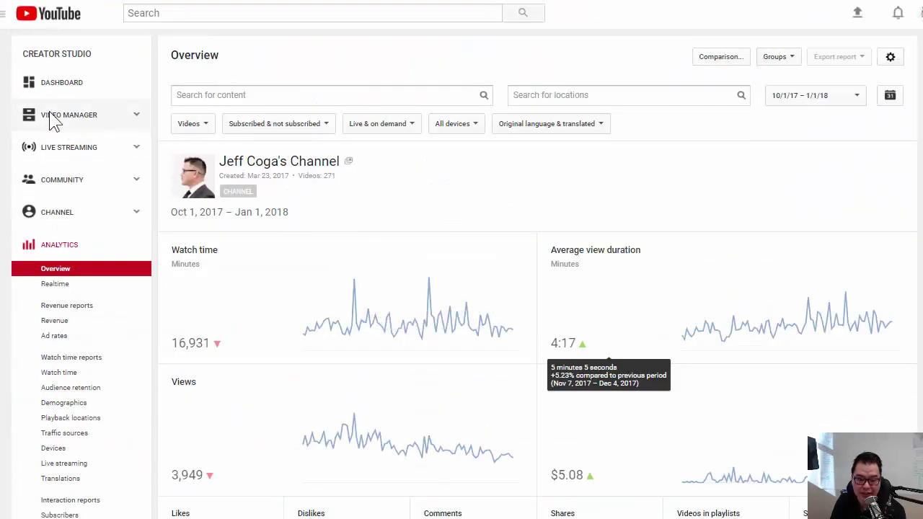
pyautogui.click(52, 121)
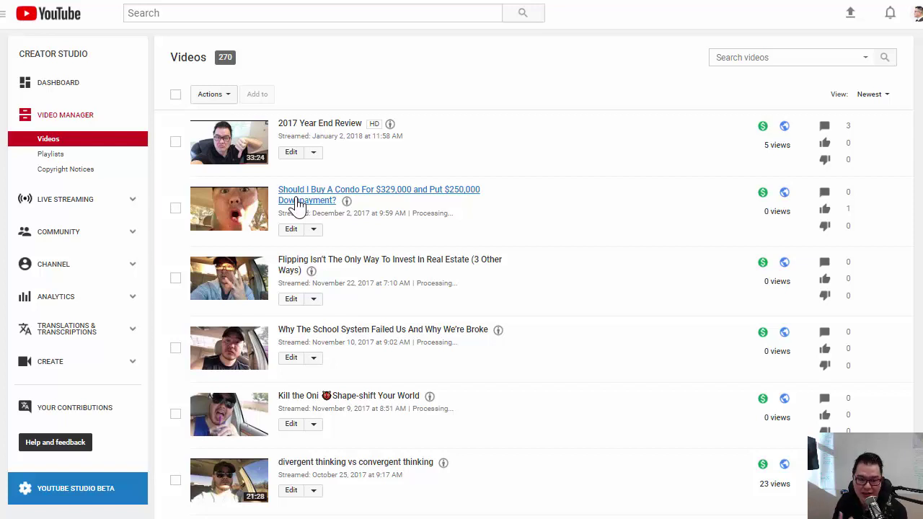
# - Scroll through the Video Manager's list of 270 videos before returning to the 90-day search report
pyautogui.scroll(-1, 297, 204)
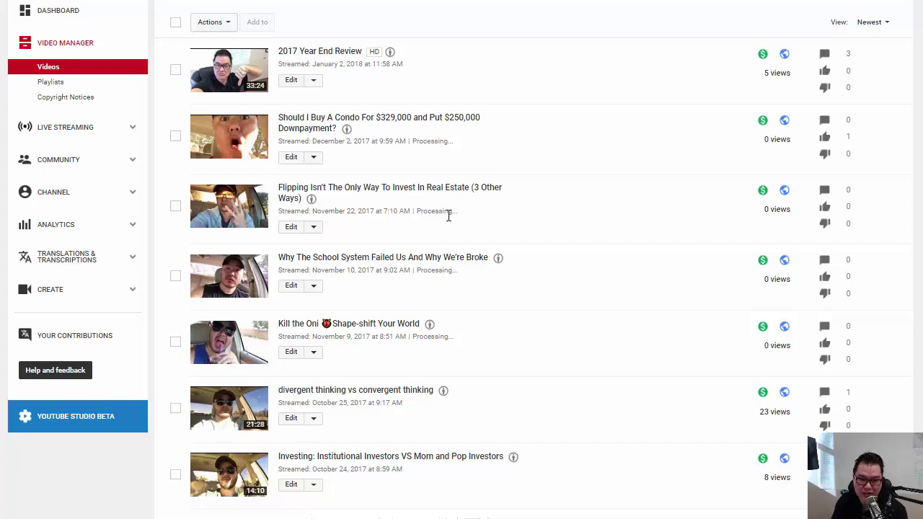
pyautogui.scroll(-1, 433, 257)
pyautogui.scroll(-1, 432, 257)
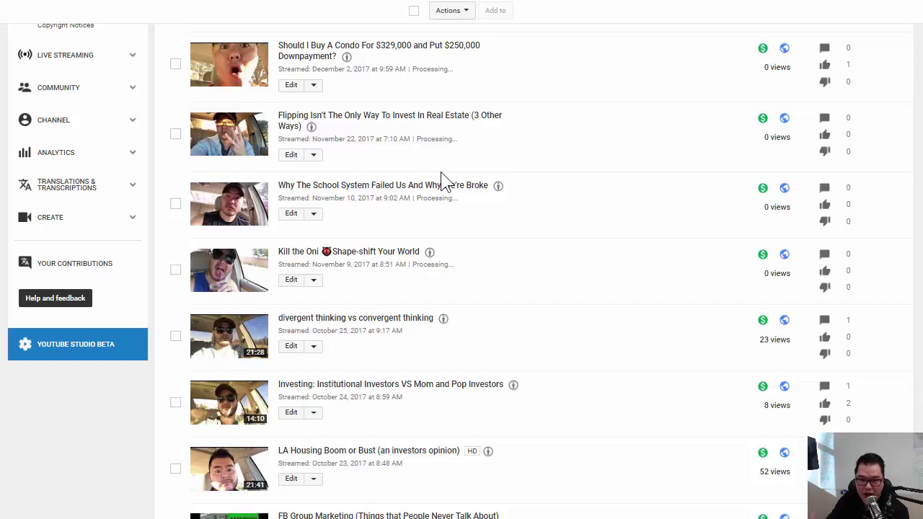
pyautogui.scroll(2, 339, 231)
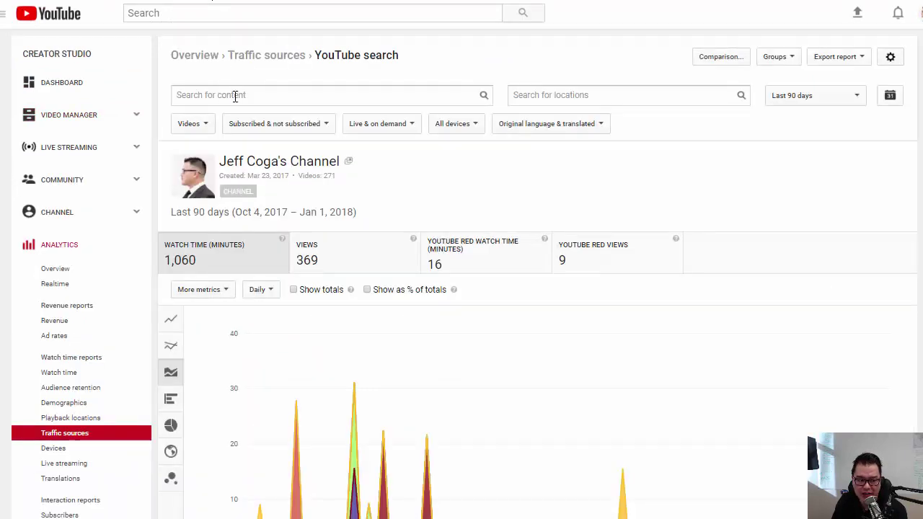
pyautogui.scroll(-2, 241, 130)
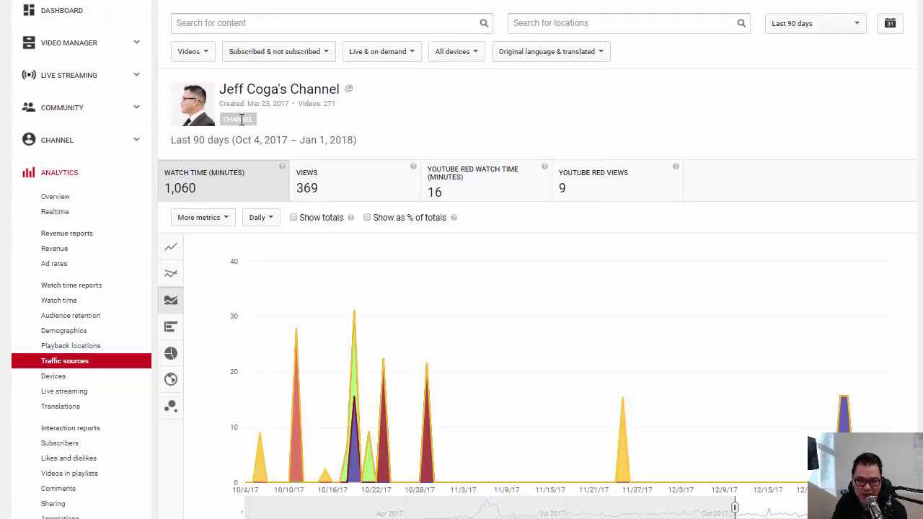
# - Scroll the YouTube search page to the search-terms table led by housing market california
pyautogui.scroll(-1, 267, 144)
pyautogui.scroll(3, 263, 137)
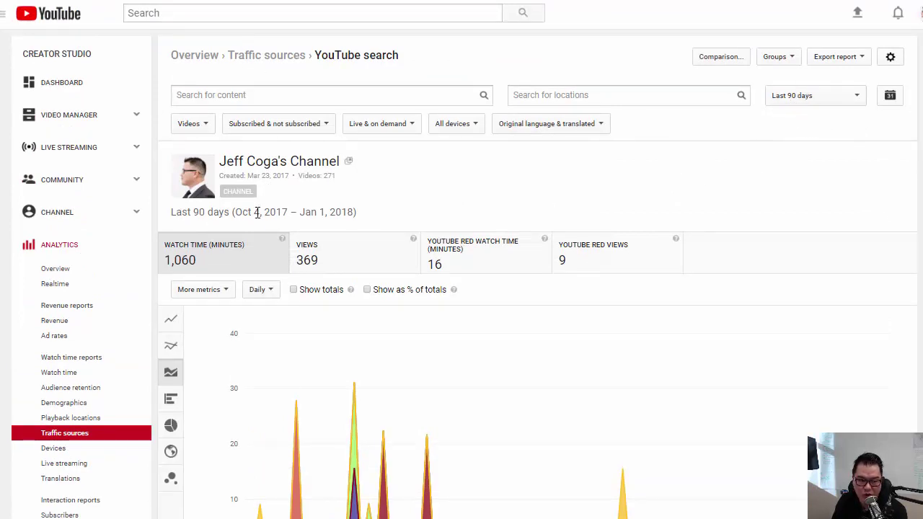
pyautogui.scroll(-6, 433, 218)
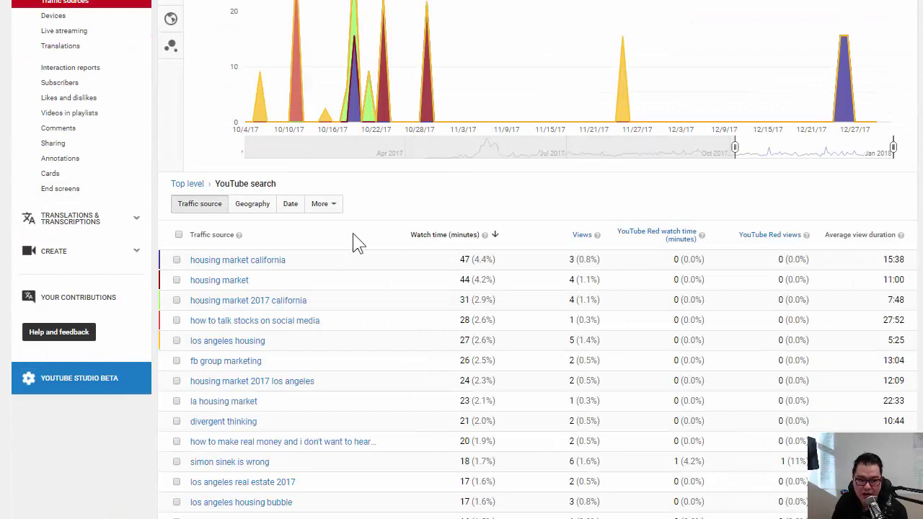
pyautogui.scroll(1, 303, 167)
pyautogui.scroll(-2, 360, 188)
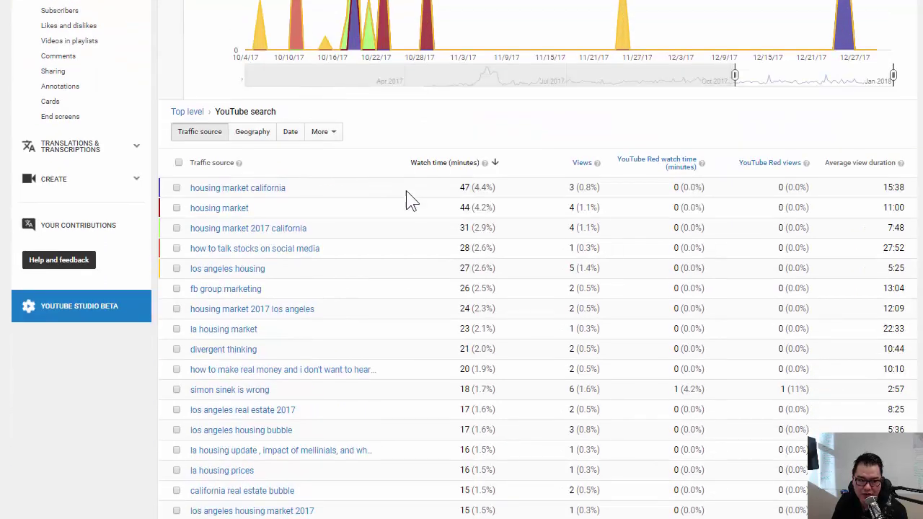
pyautogui.scroll(4, 339, 187)
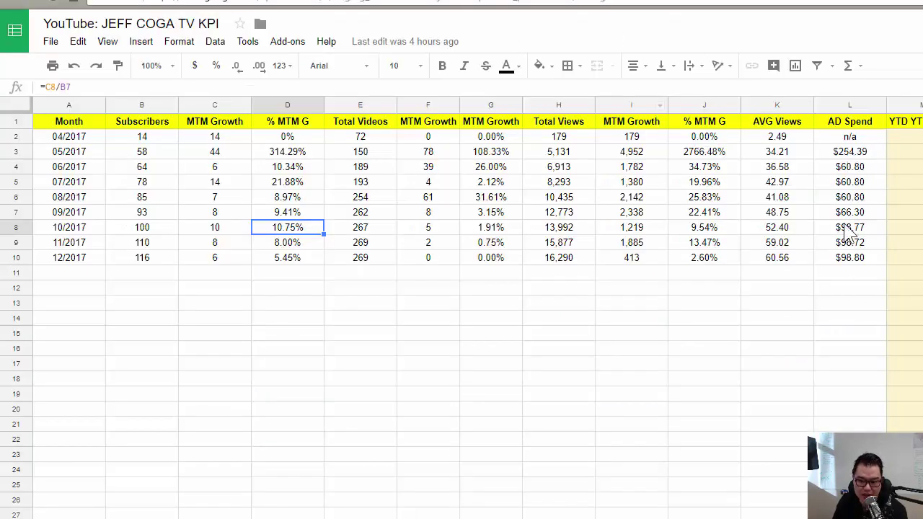
# - Select December 2017's AD Spend value of $98.80 in the KPI table
pyautogui.click(858, 261)
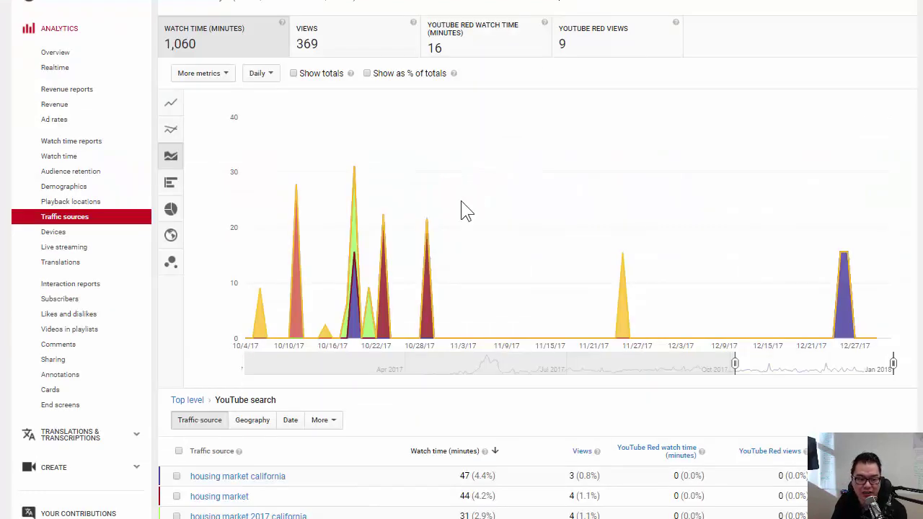
pyautogui.scroll(-2, 465, 210)
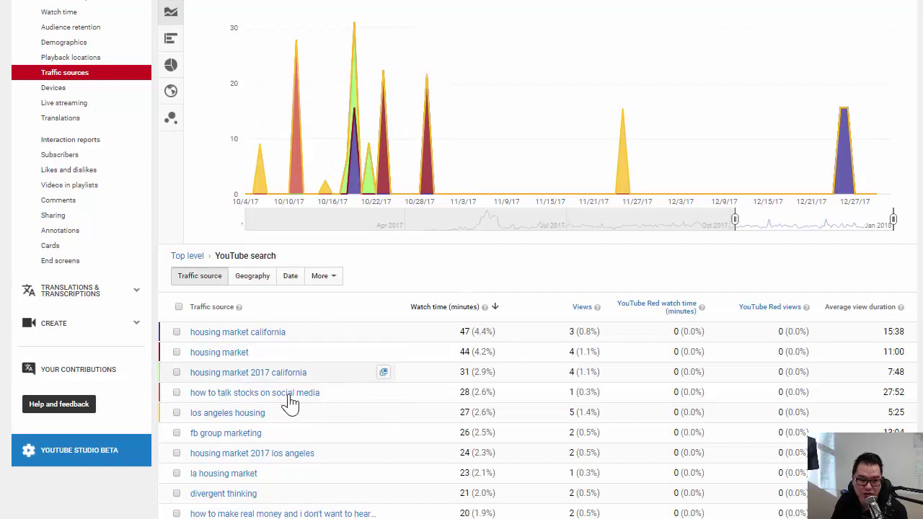
pyautogui.scroll(-1, 302, 353)
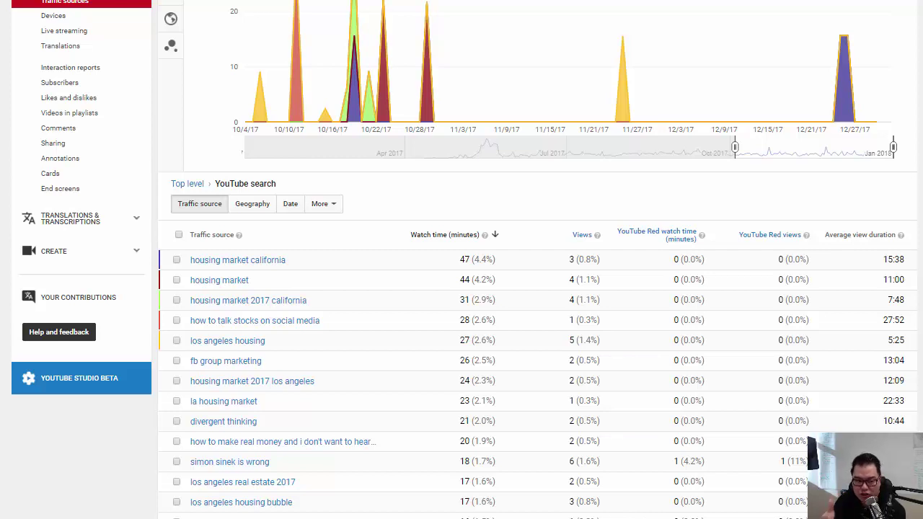
# - Show YouTube search watch time by Geography and scroll the countries, United States leading at 694 minutes
pyautogui.click(252, 206)
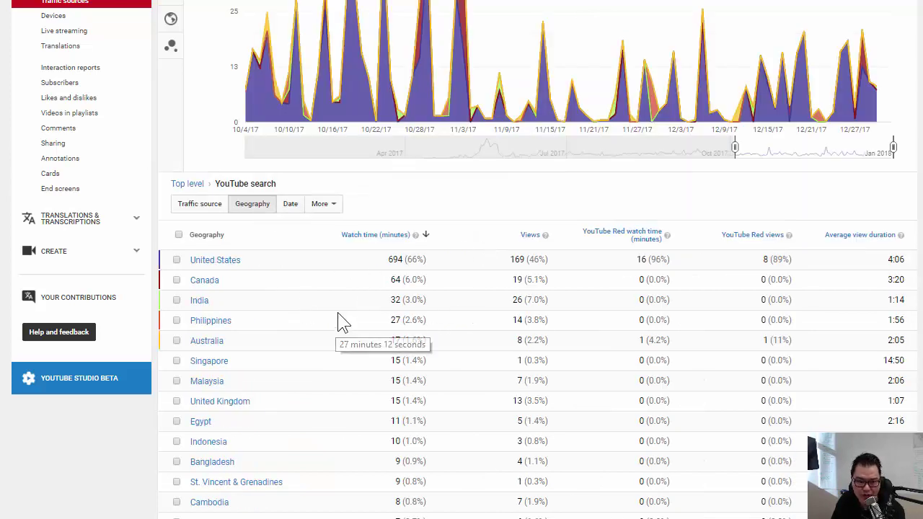
pyautogui.scroll(-1, 345, 308)
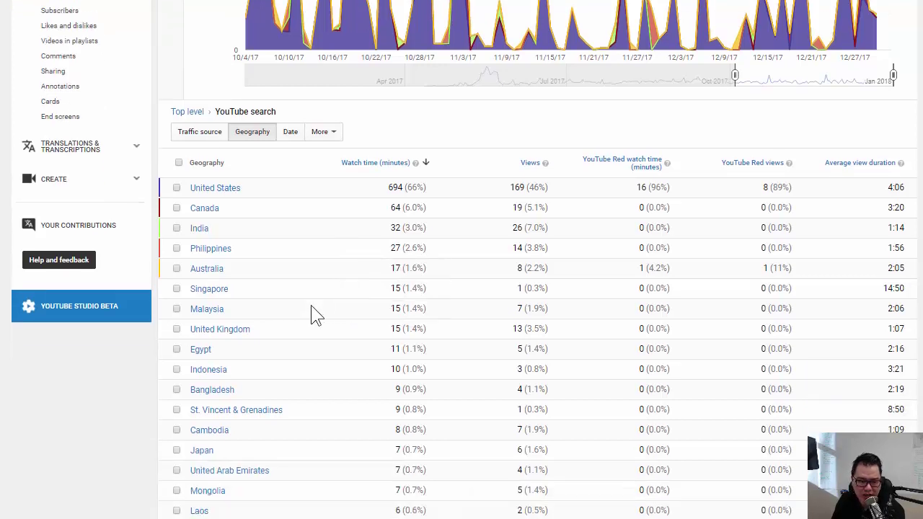
pyautogui.scroll(-1, 382, 307)
pyautogui.scroll(3, 347, 339)
pyautogui.scroll(5, 469, 371)
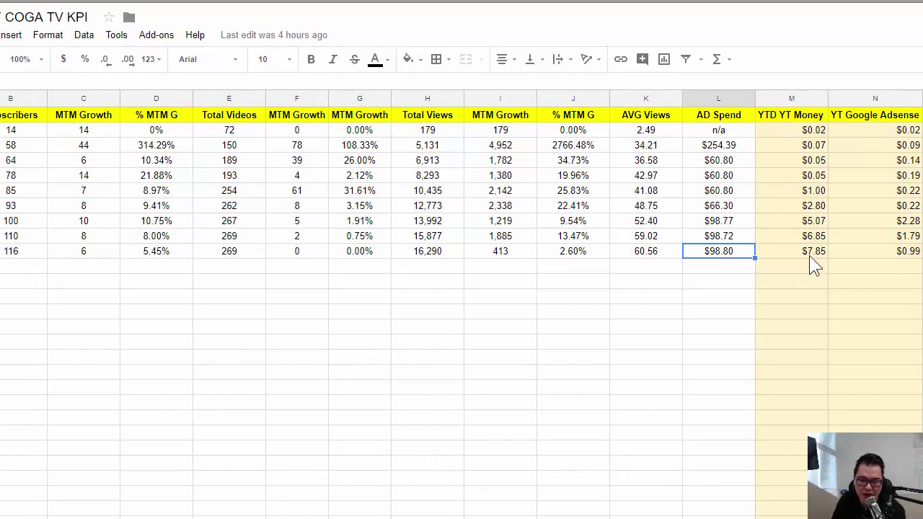
pyautogui.click(812, 260)
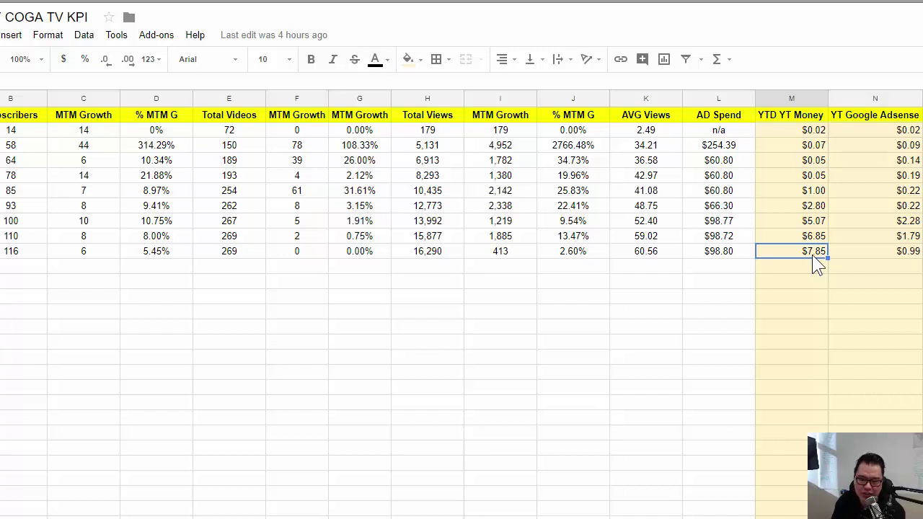
pyautogui.click(819, 207)
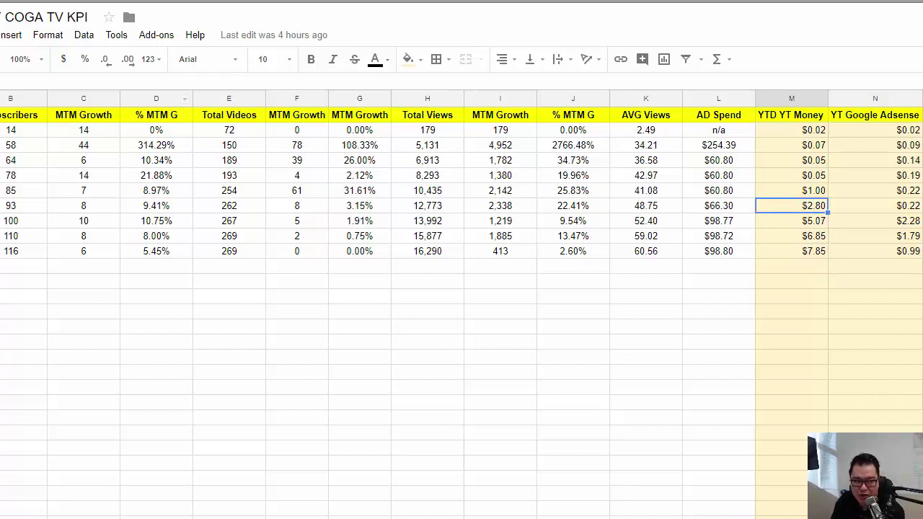
pyautogui.click(813, 221)
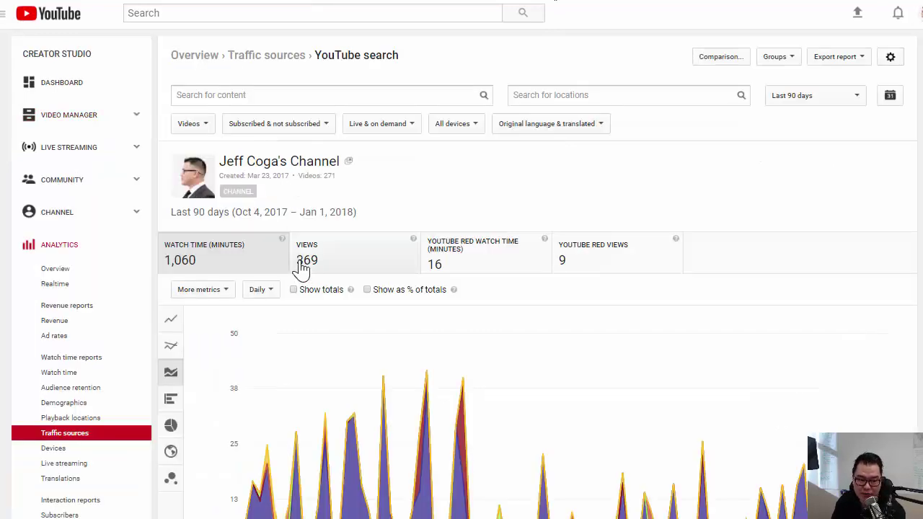
# - Switch the YouTube search report back to Traffic source, led by housing market california at 47 minutes
pyautogui.scroll(-6, 300, 265)
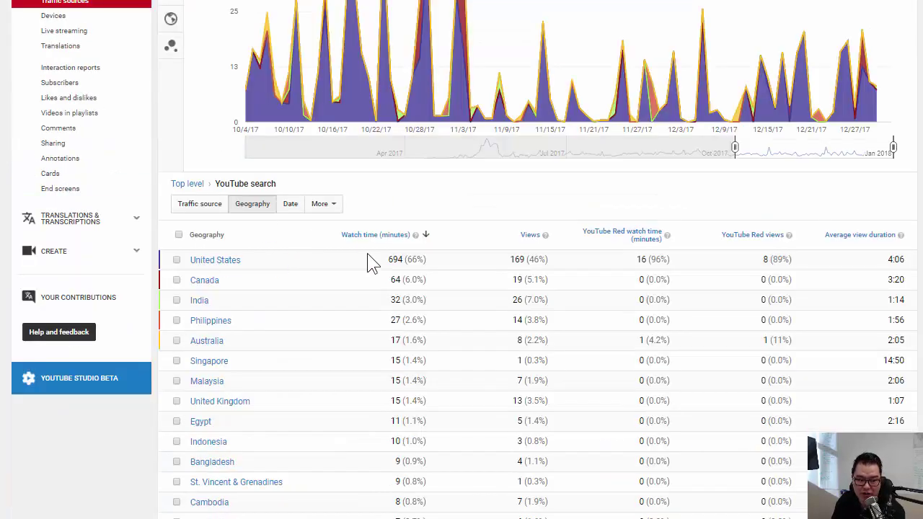
pyautogui.scroll(2, 284, 233)
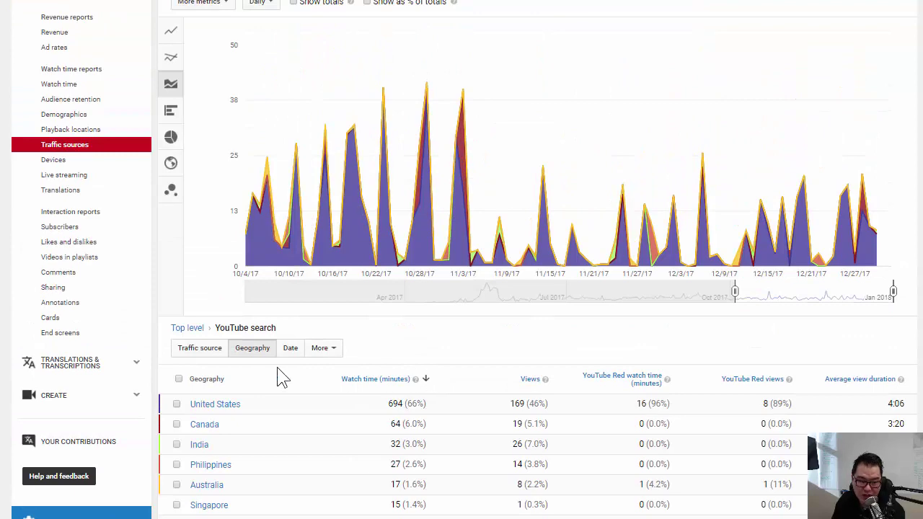
pyautogui.click(203, 349)
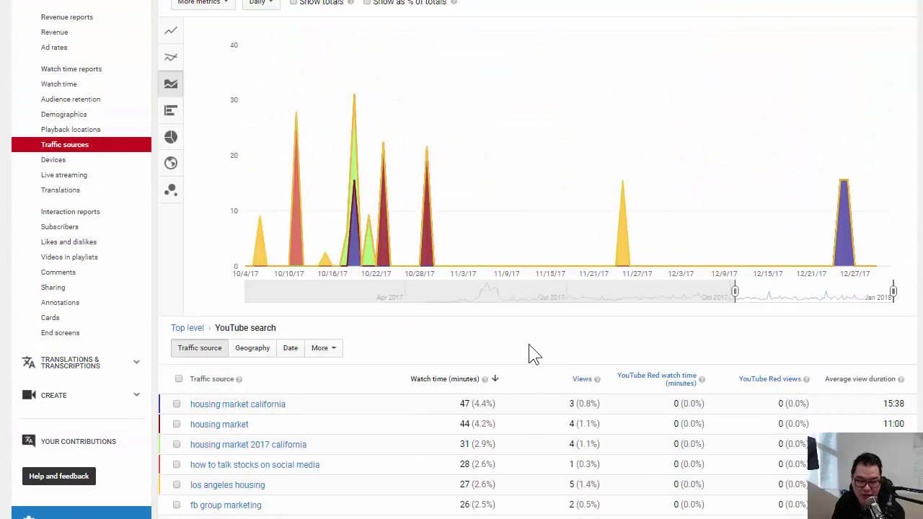
pyautogui.scroll(-2, 429, 311)
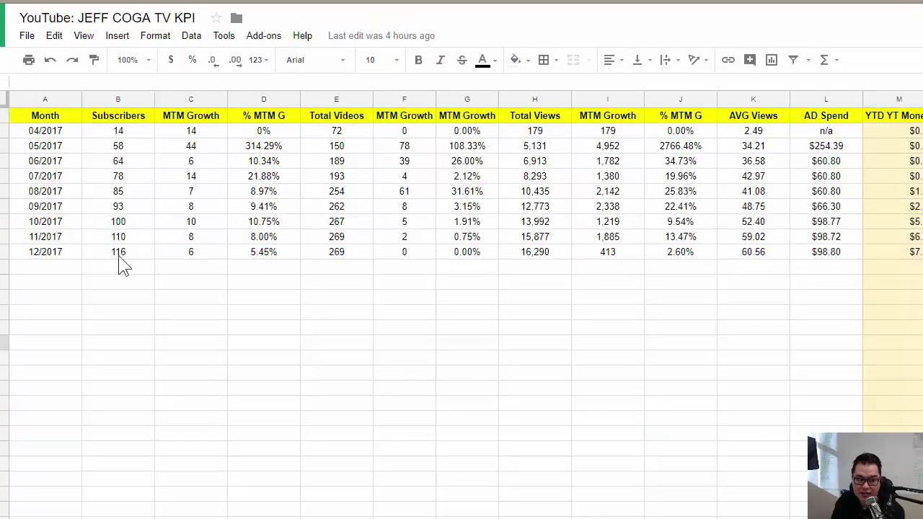
pyautogui.click(123, 261)
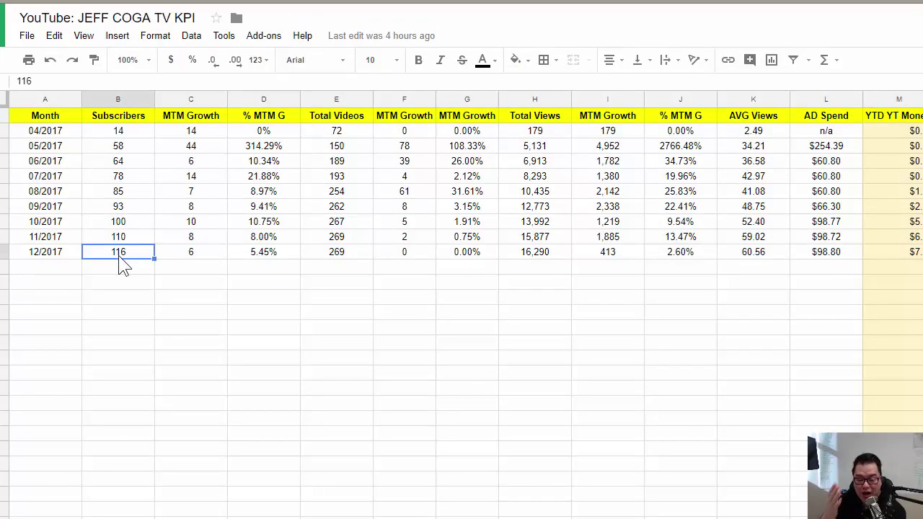